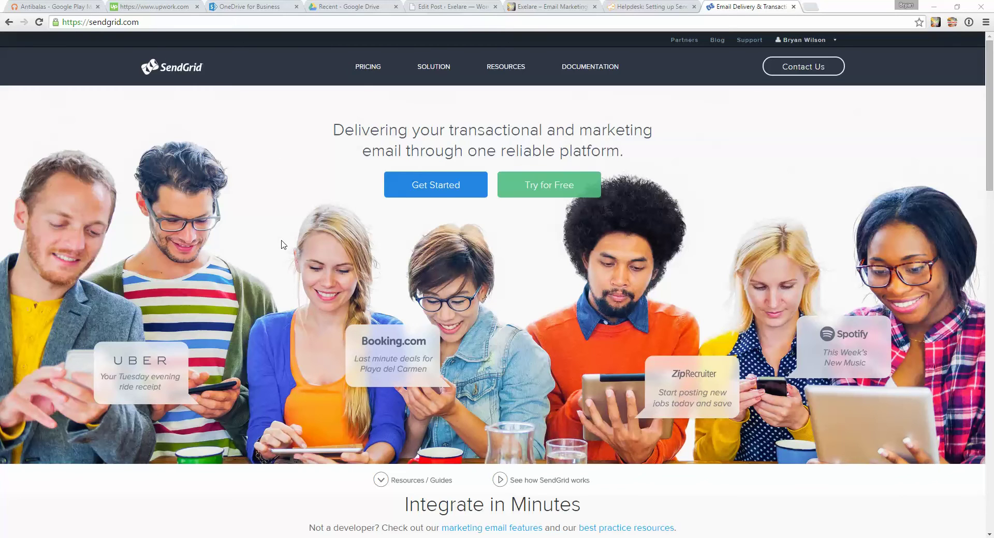
Open SendGrid's pricing page and highlight the Essentials plan's $9.95/mo price and 40,000 emails figure.
left_click(374, 68)
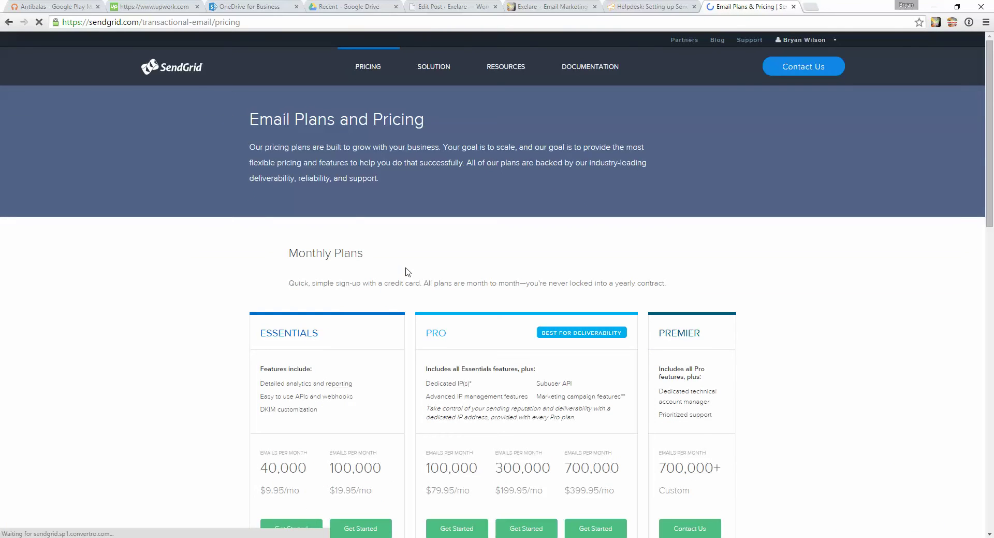
scroll(162, 262, "down", 2)
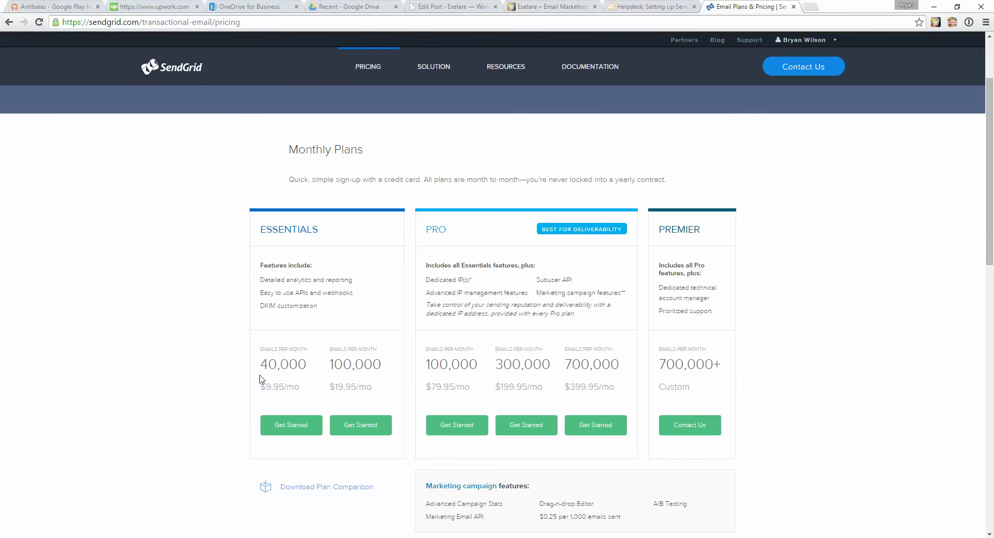
left_click_drag(260, 386, 301, 387)
left_click_drag(263, 367, 308, 366)
left_click(311, 371)
left_click_drag(377, 364, 377, 364)
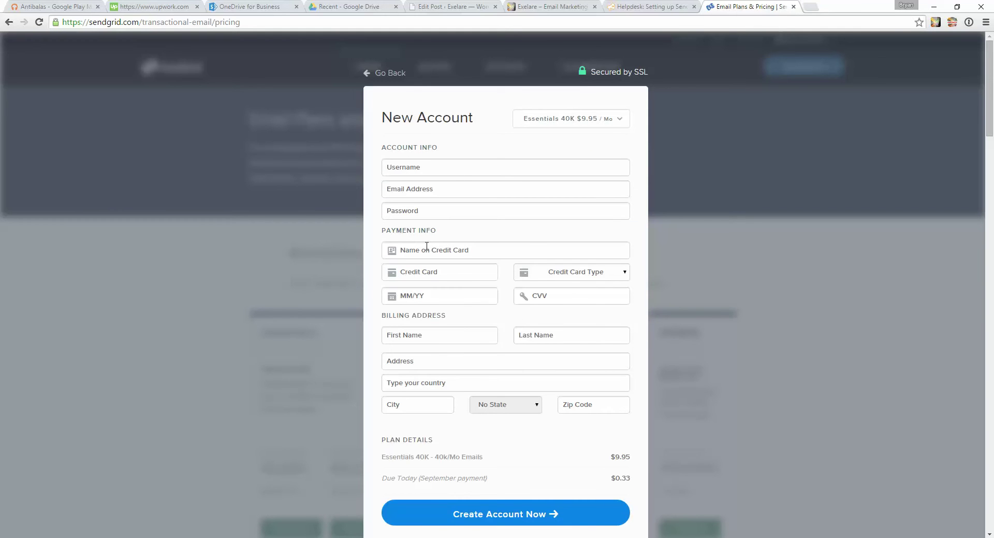
Dismiss the new-account signup popup and close the leftover Send window.
left_click(222, 305)
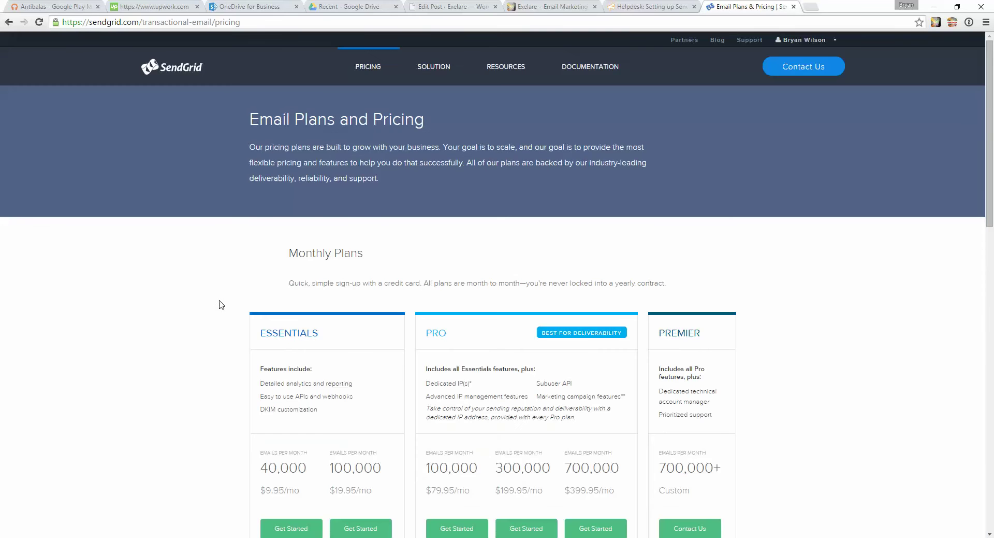
scroll(224, 273, "down", 2)
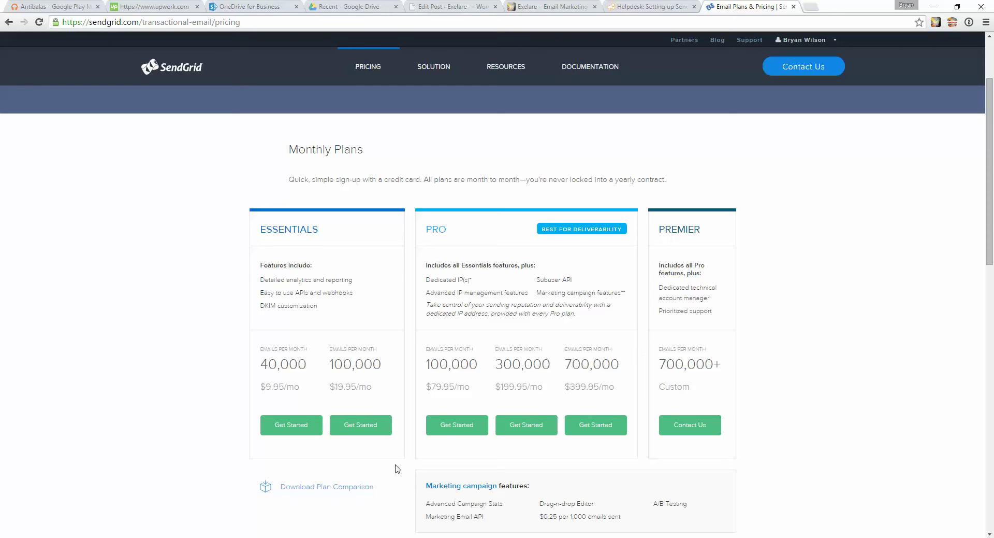
mouse_move(394, 536)
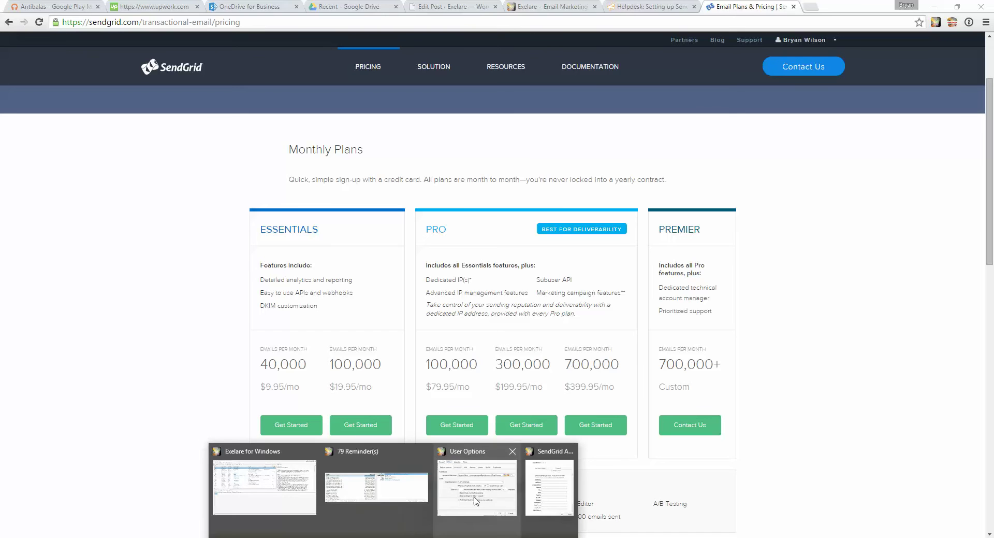
left_click(569, 451)
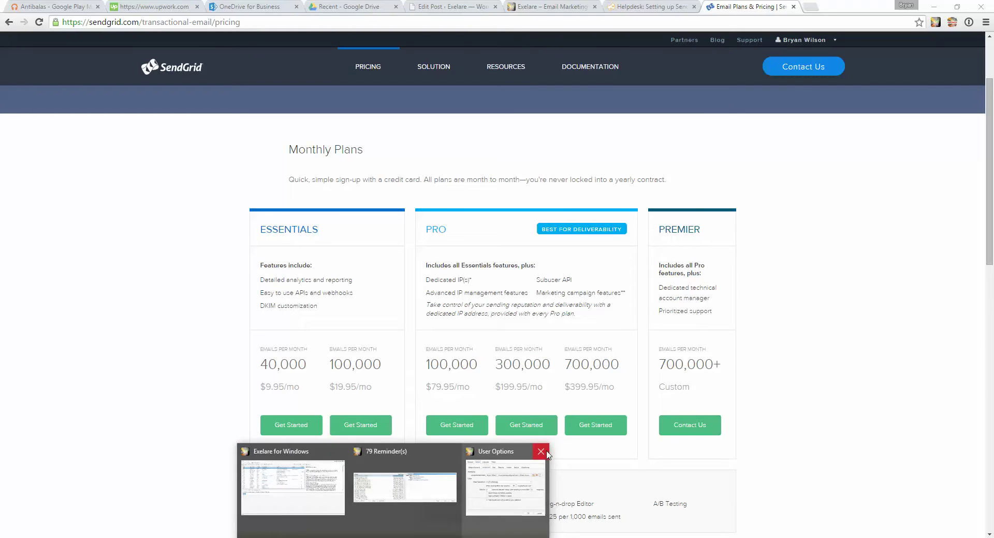
Close the leftover User Options window and reopen User Options at the EMail Advanced settings.
left_click(541, 451)
left_click(371, 484)
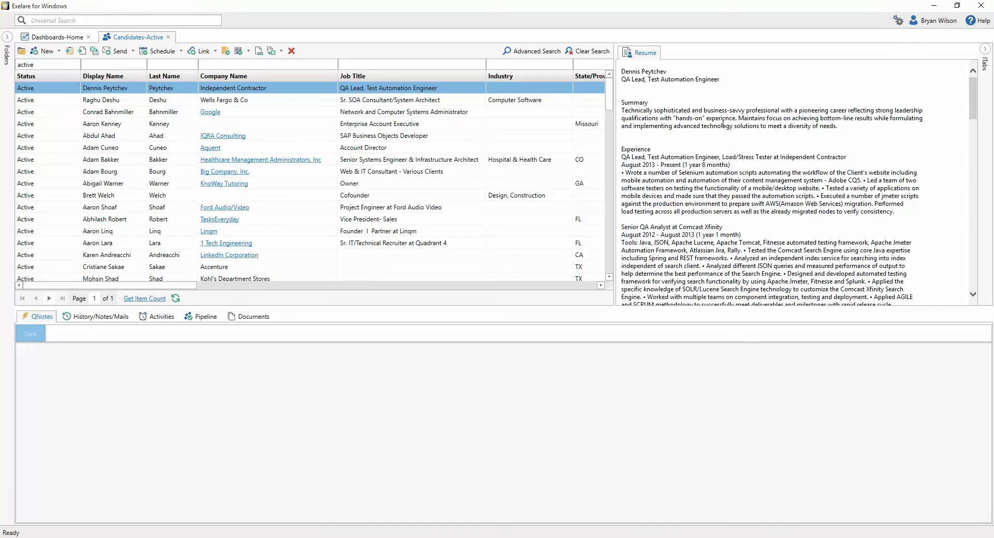
left_click(898, 20)
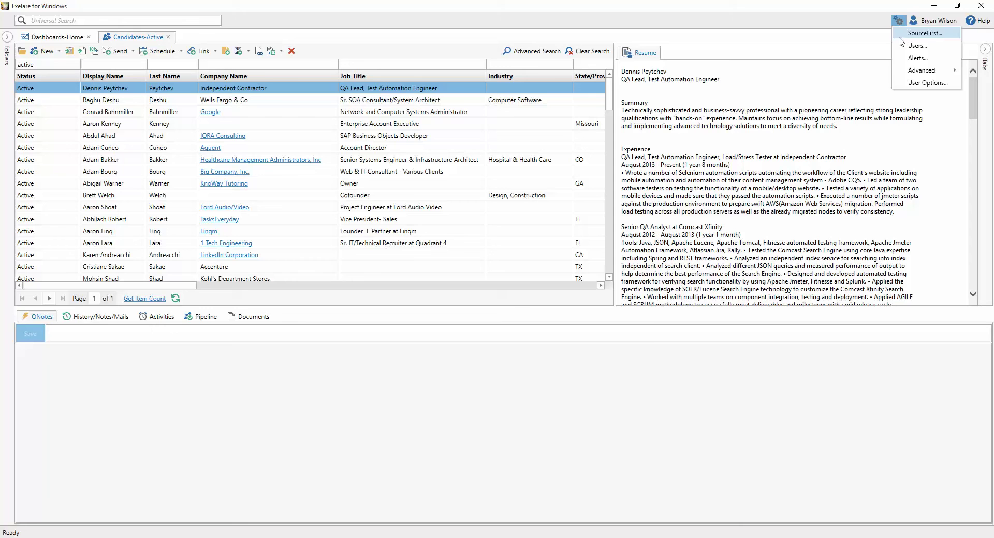
left_click(928, 84)
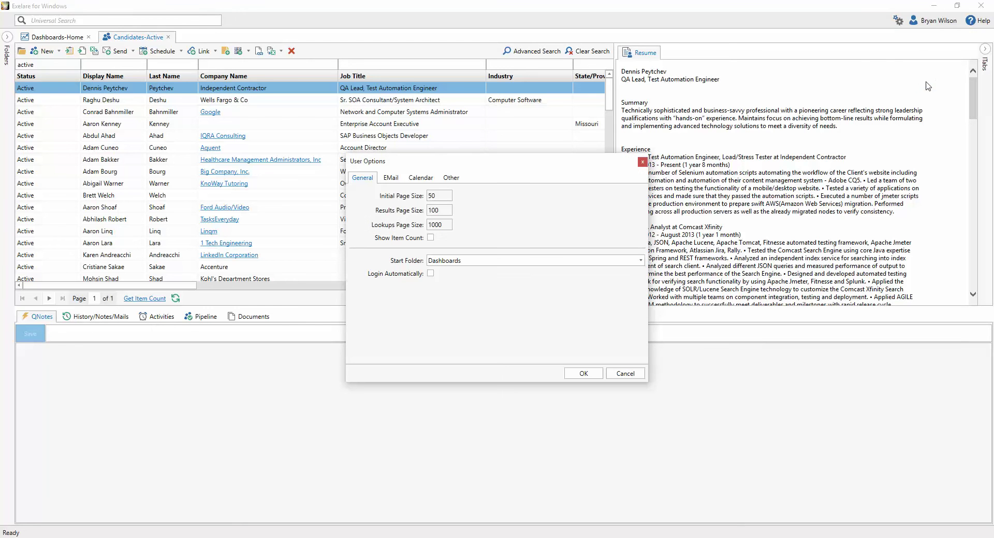
left_click(389, 178)
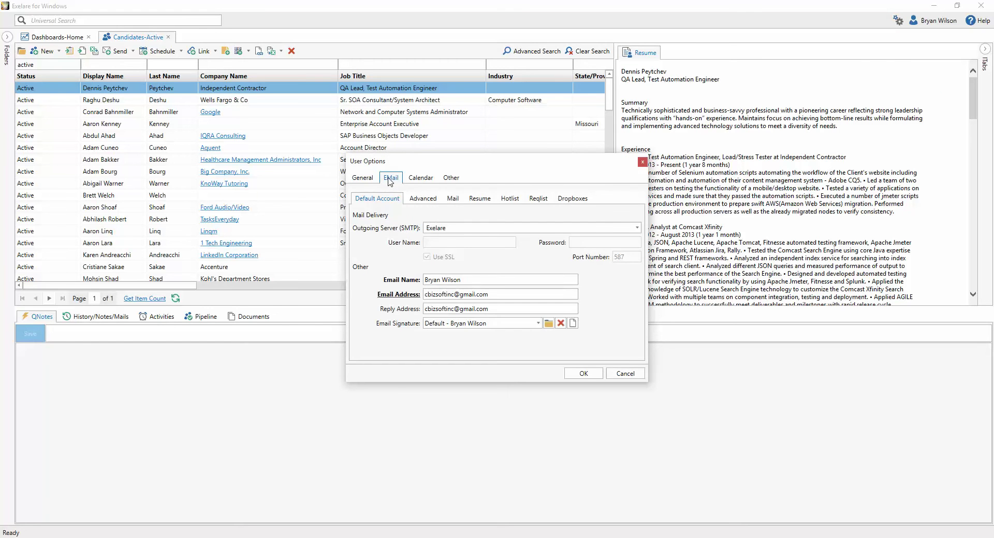
left_click(428, 200)
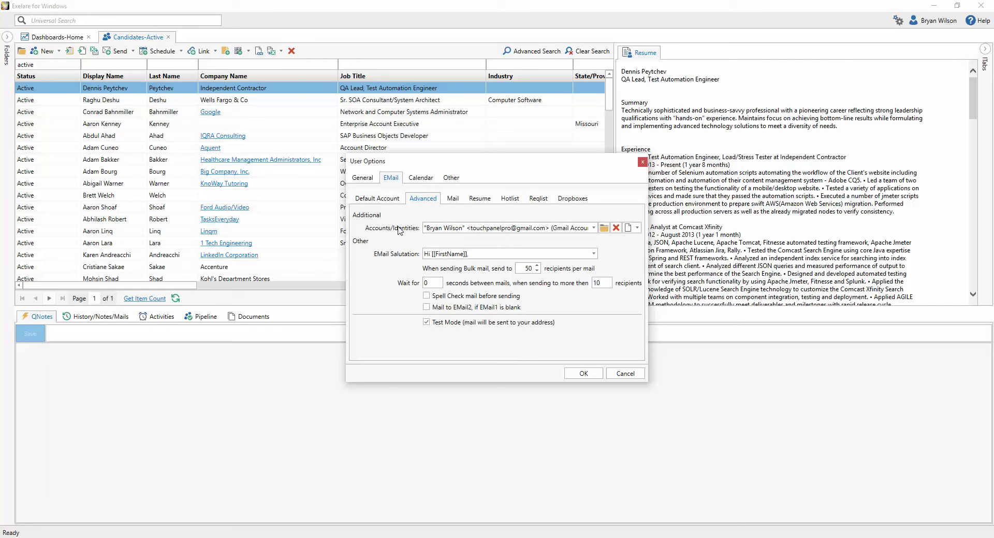
Review the Accounts/Identities list and bring up the new-account type dropdown.
left_click(496, 228)
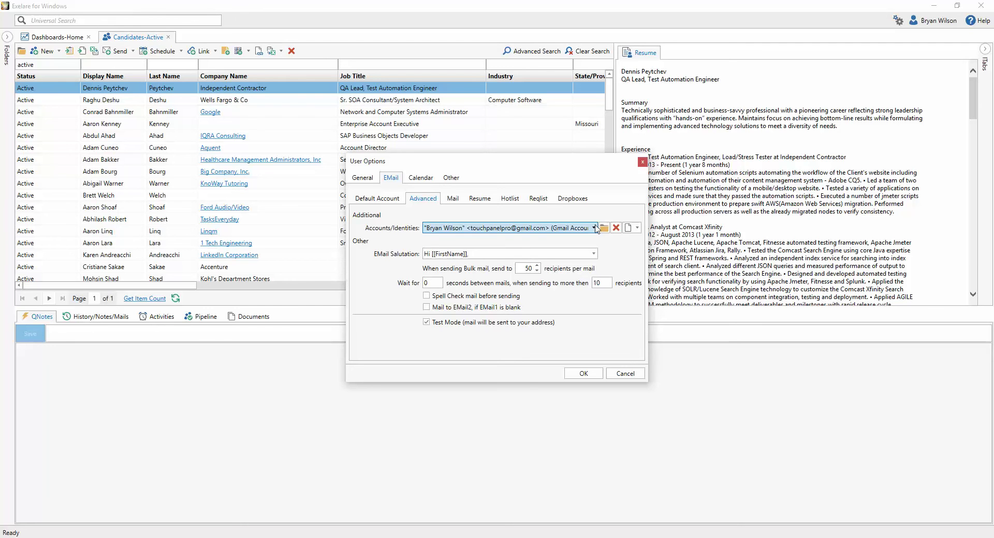
left_click(594, 228)
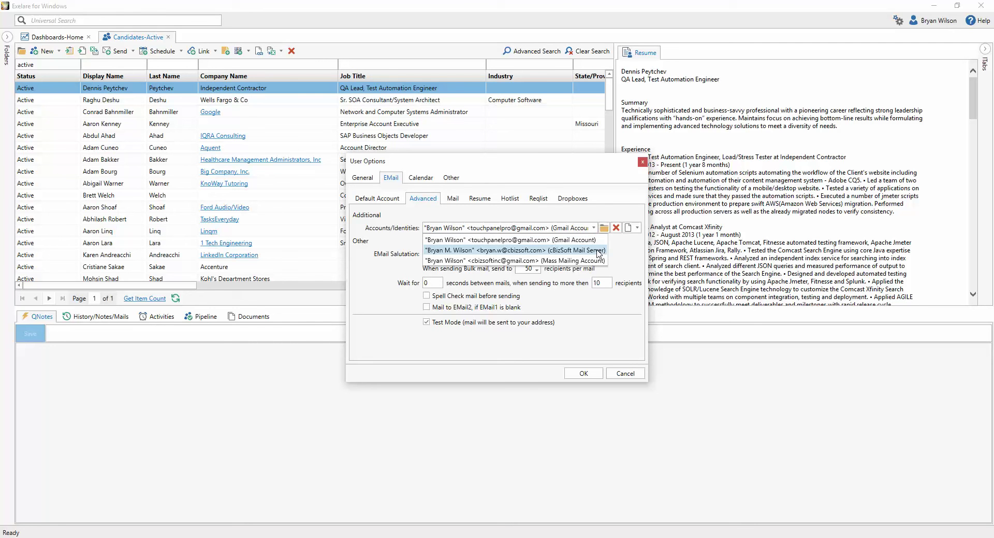
left_click(595, 227)
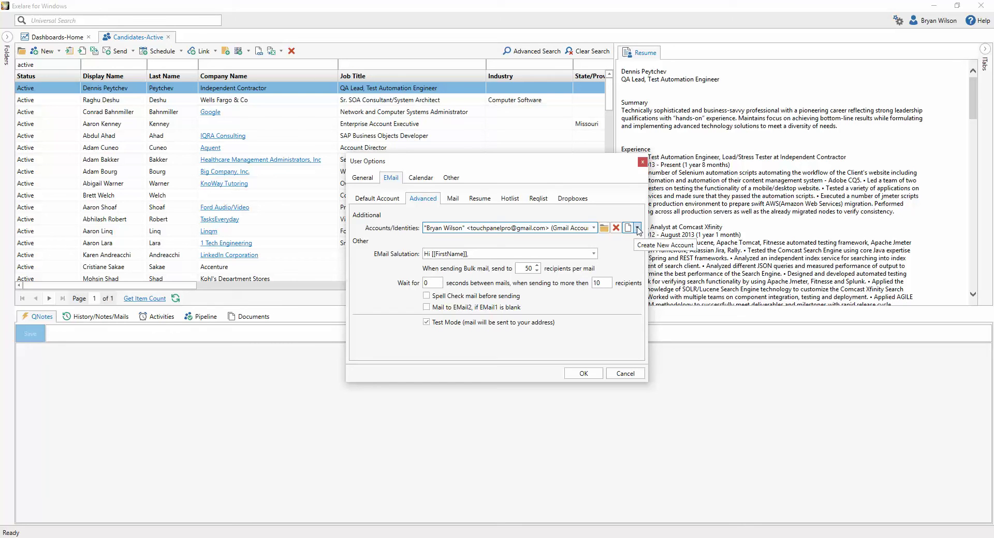
left_click(639, 228)
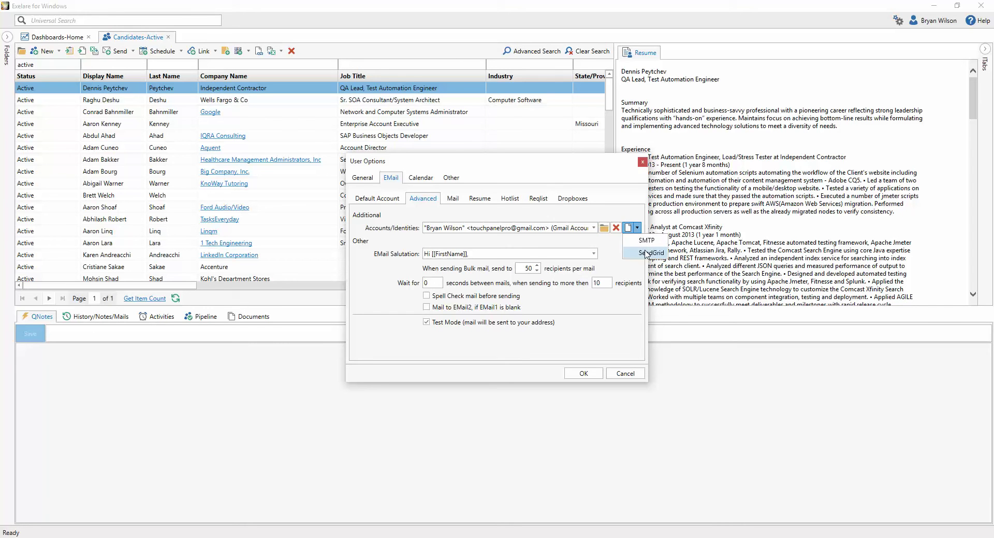
Create a new SendGrid account and enter the SendGrid user name.
left_click(646, 254)
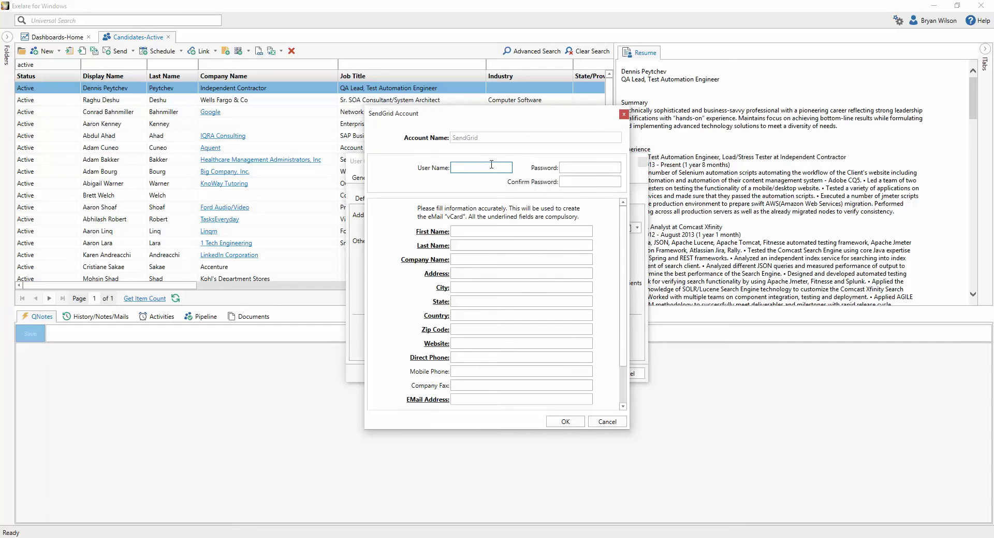
type("cbizsoft")
key("Tab")
Copy the SendGrid password from 1Password and paste it into Password and Confirm Password.
right_click(576, 170)
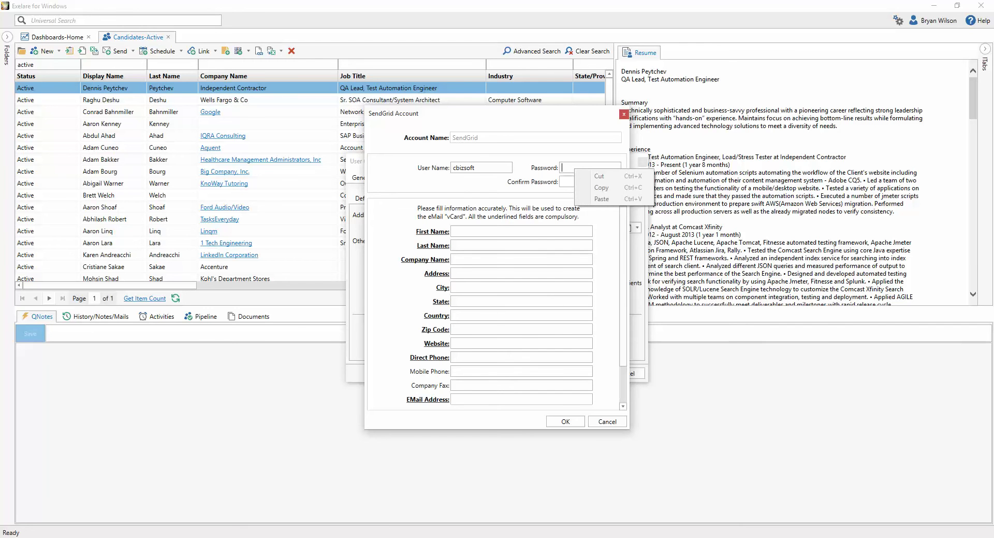
key("ctrl+alt+backslash")
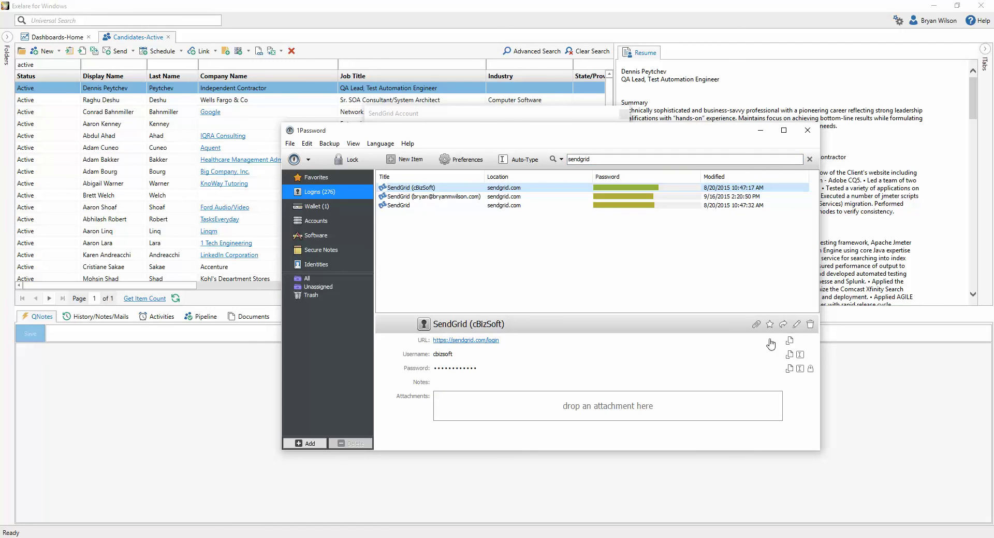
left_click(789, 368)
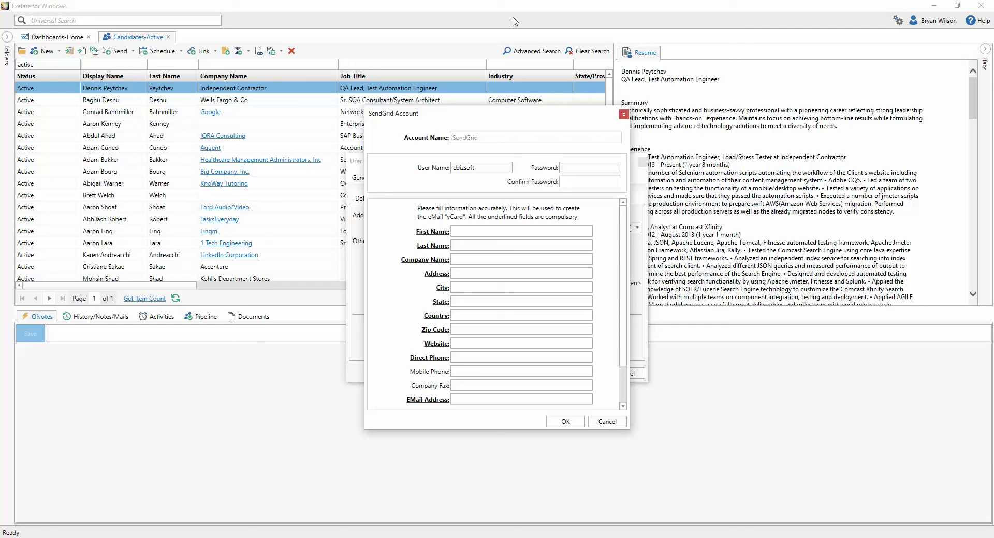
right_click(573, 165)
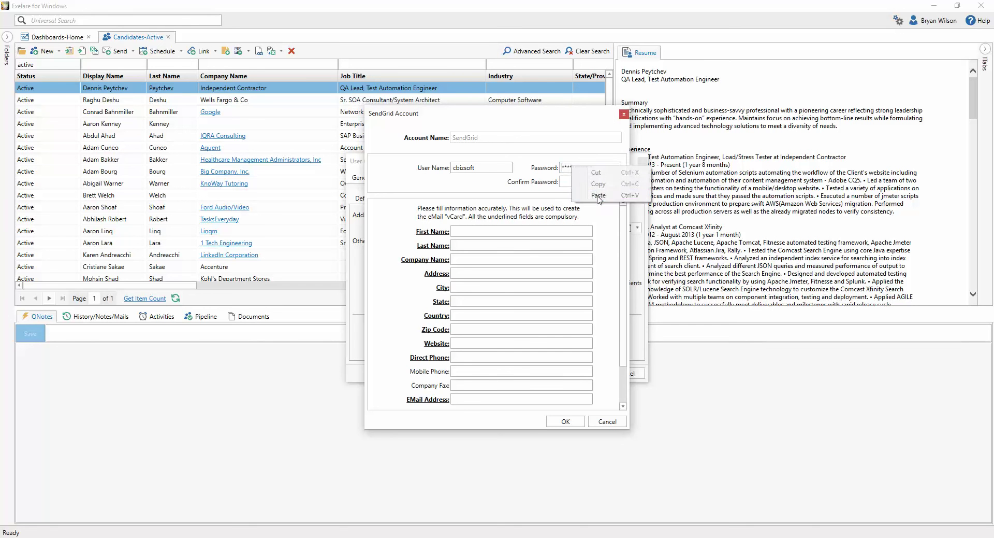
left_click(604, 195)
left_click(581, 181)
right_click(580, 181)
left_click(606, 210)
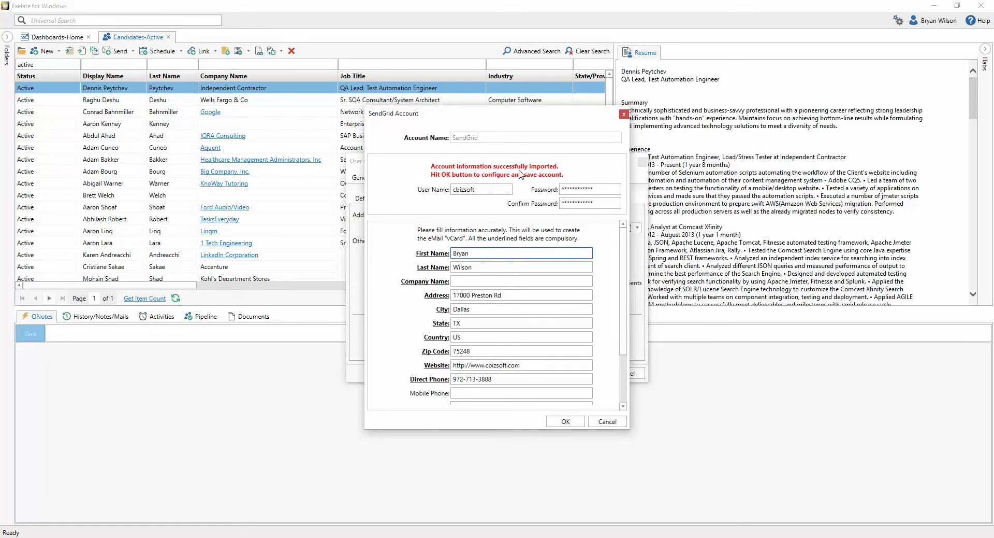
Enter company name 'Evolution Recruting' and replace the EMail Address with the sender's e-mail.
scroll(539, 365, "down", 3)
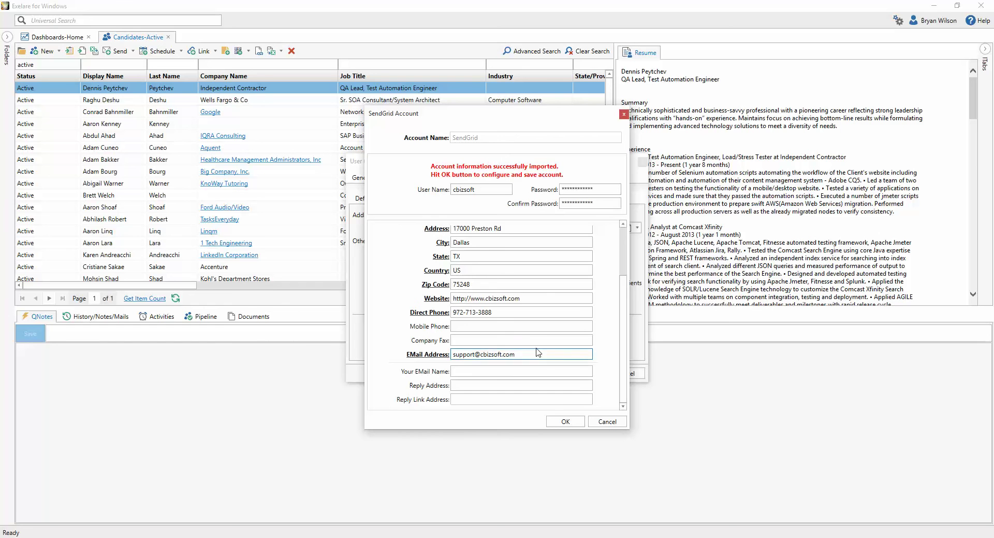
scroll(539, 348, "up", 3)
left_click(488, 281)
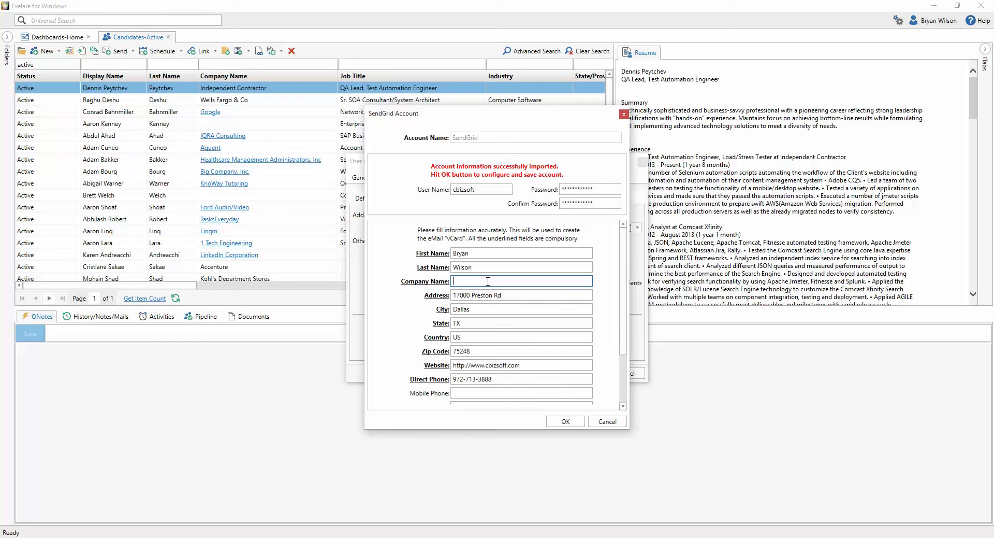
type("Evolution Recruting")
scroll(484, 265, "down", 2)
left_click_drag(520, 371, 430, 380)
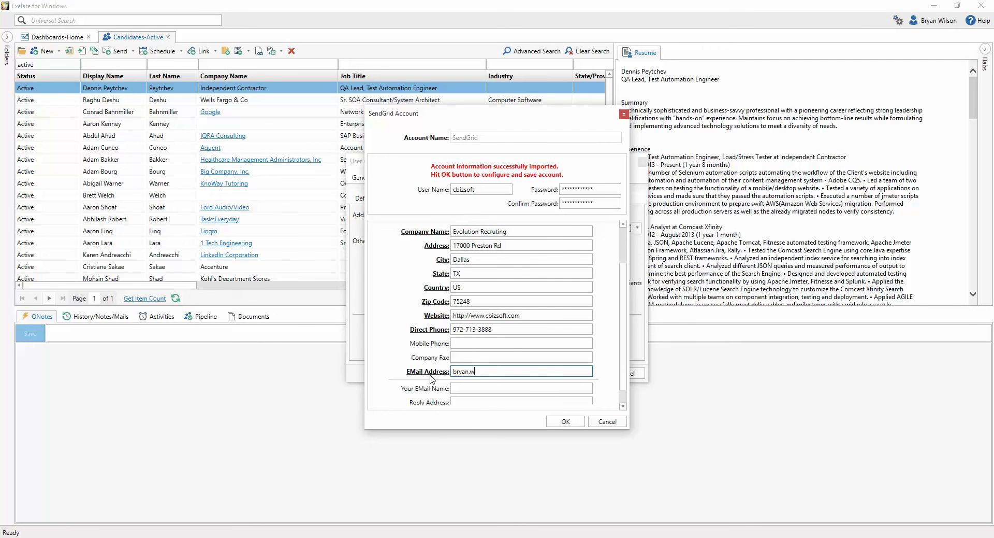
Copy the e-mail into Reply Address and Reply Link Address, enter the sender's display name, and save.
double_click(451, 372)
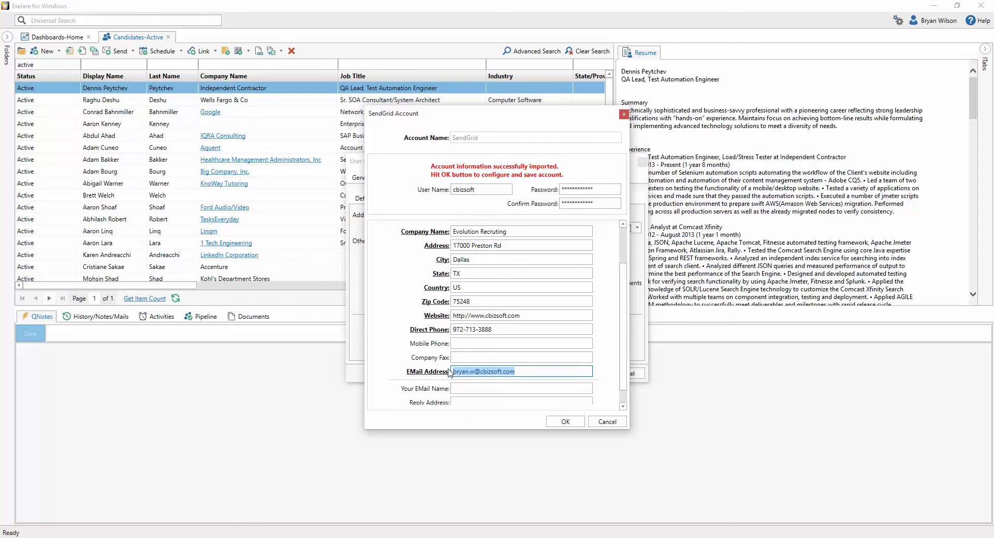
scroll(463, 373, "down", 1)
left_click(485, 385)
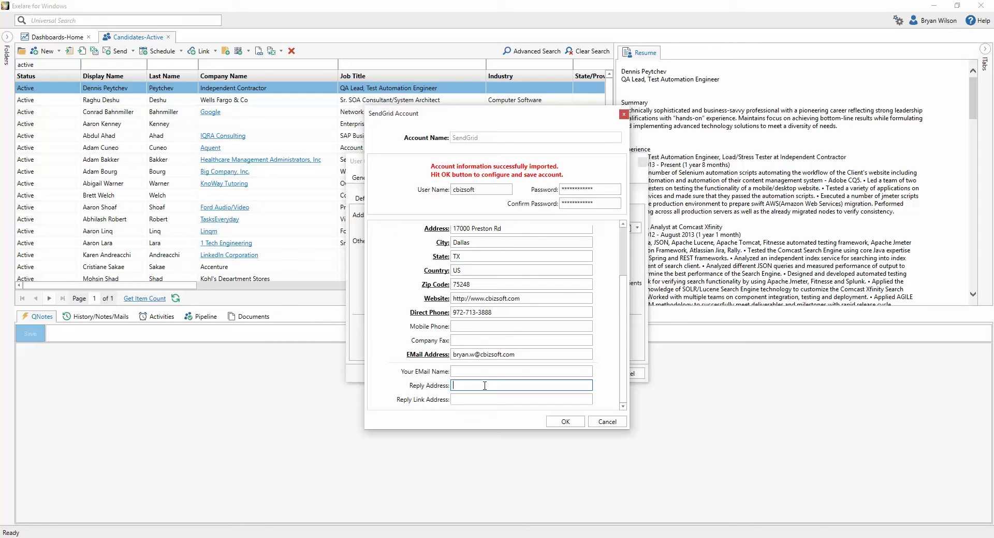
key("ctrl+v")
key("Tab")
key("ctrl+v")
left_click(482, 368)
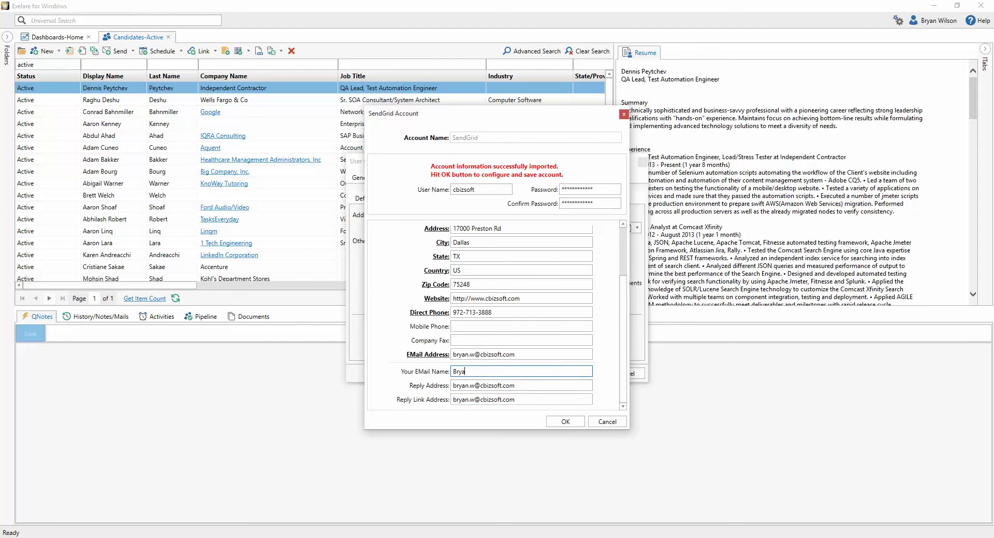
left_click(566, 423)
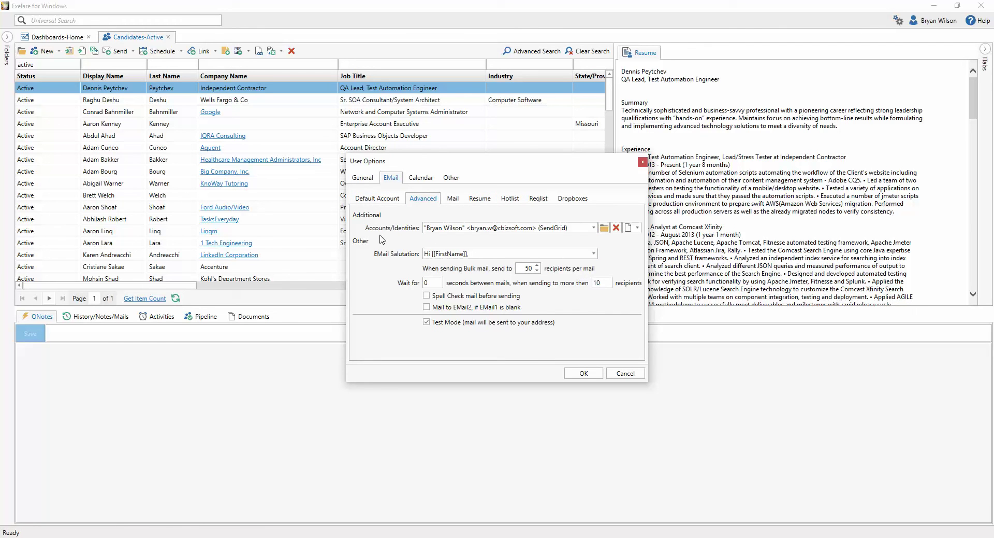
Return to the General tab and confirm User Options with OK.
left_click(368, 179)
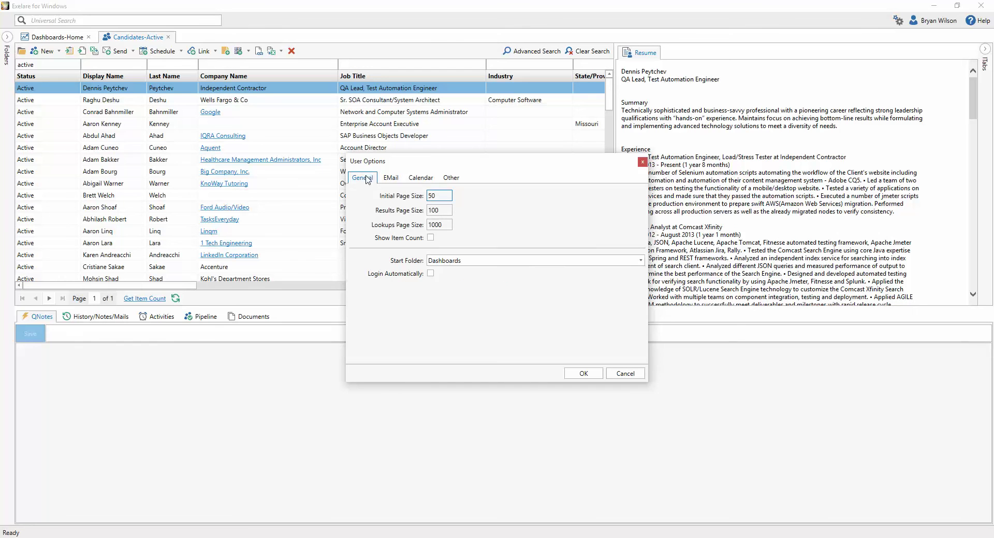
left_click(583, 374)
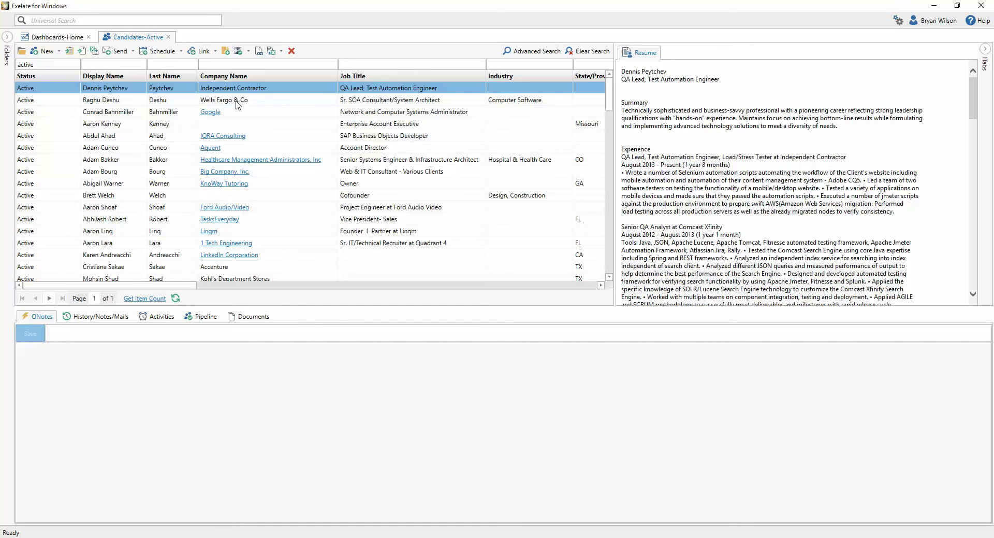
Add two more candidates to the selection and start a Mass Email (Merge).
left_click(160, 124, "ctrl")
left_click(156, 172, "ctrl")
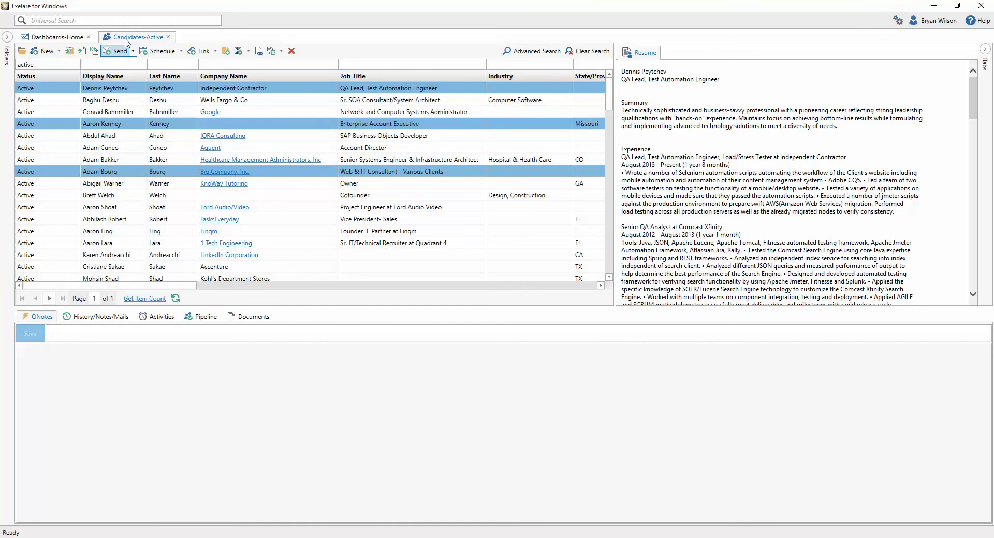
left_click(133, 51)
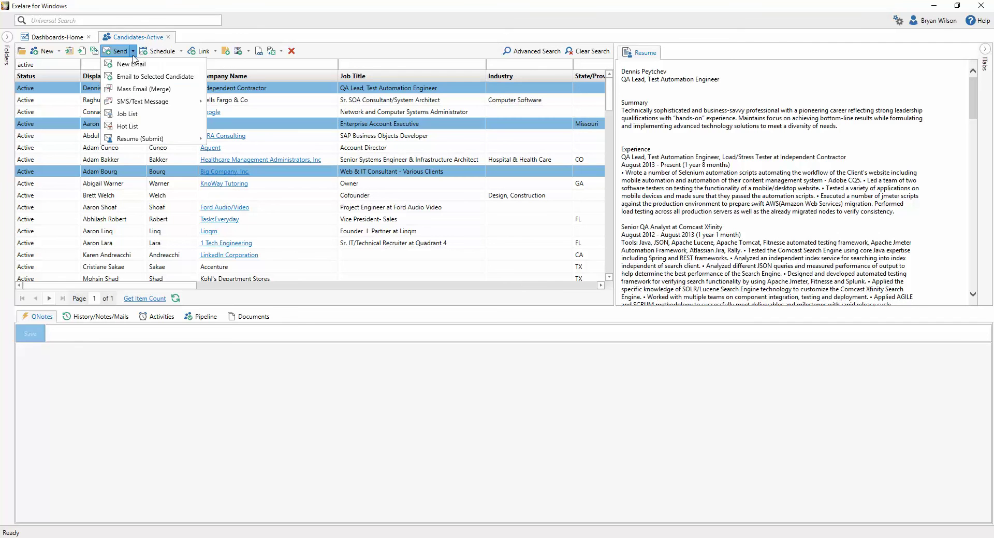
left_click(146, 89)
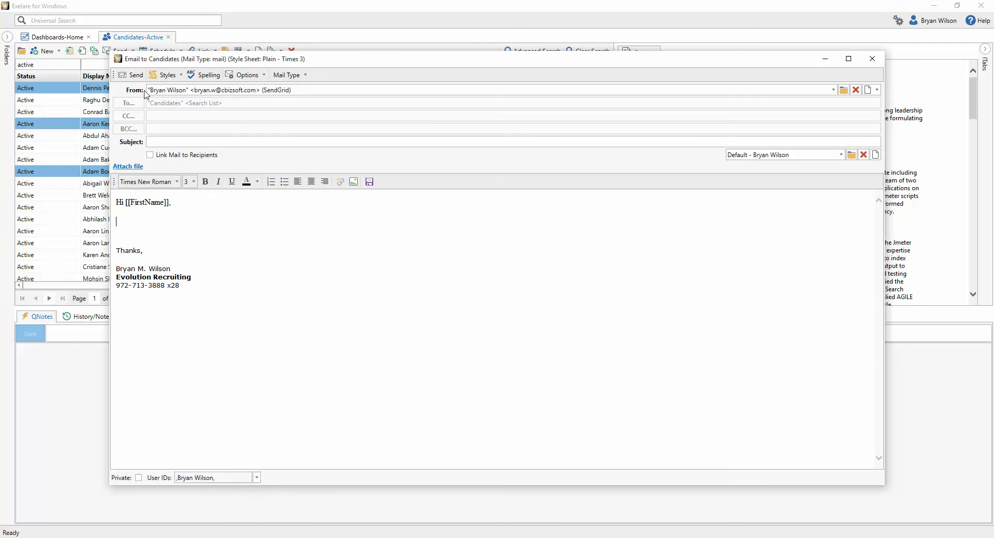
Move the composer aside and check the From dropdown's sender identities.
left_click_drag(445, 61, 507, 98)
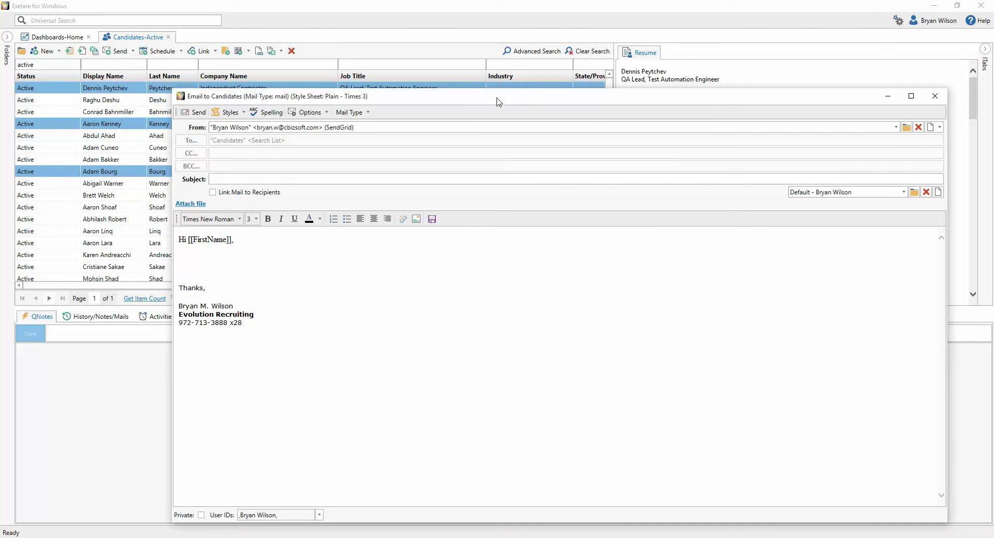
left_click(482, 129)
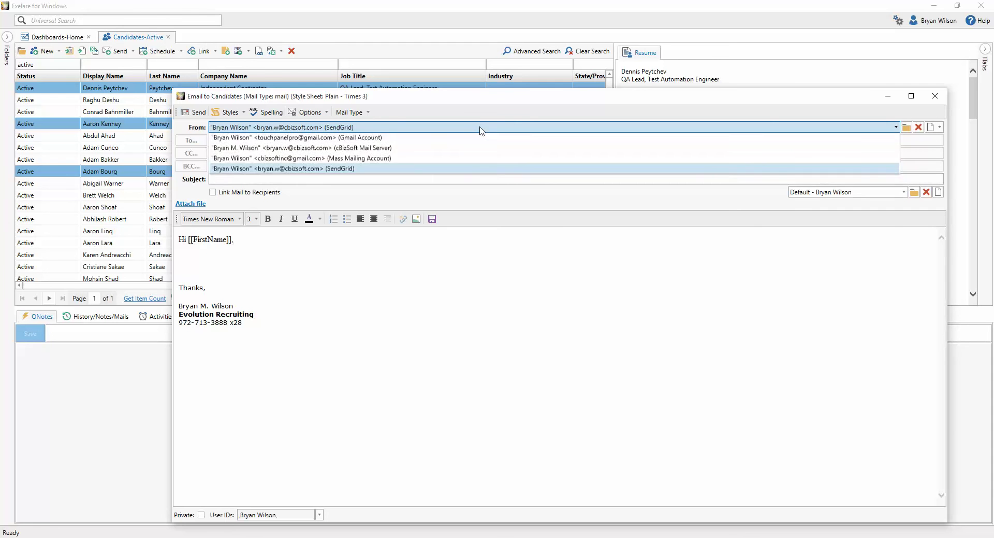
left_click(480, 130)
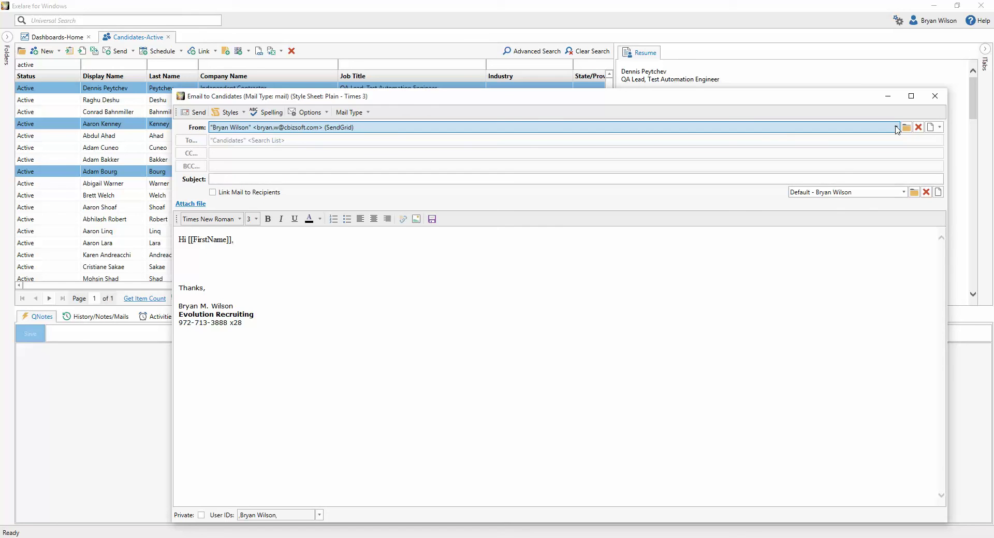
left_click(896, 128)
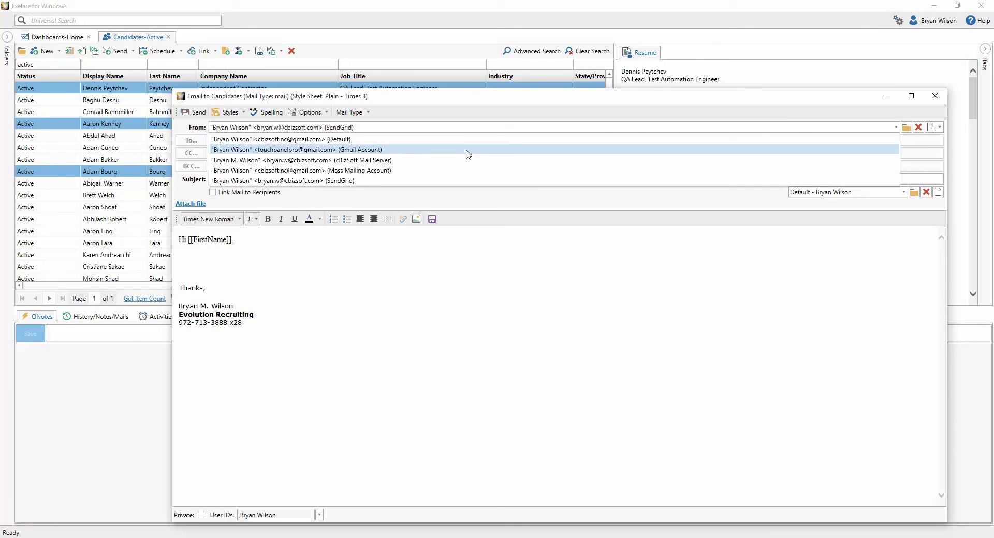
Keep the SendGrid sender, type subject 'Subject' and body text 'Body of the em', then close the composer.
left_click(317, 181)
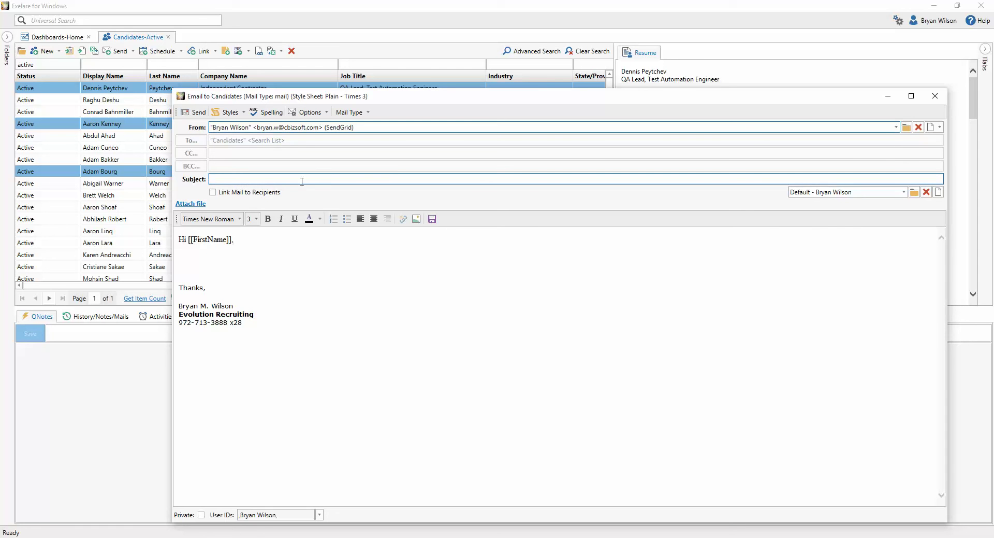
left_click(306, 180)
type("Subject")
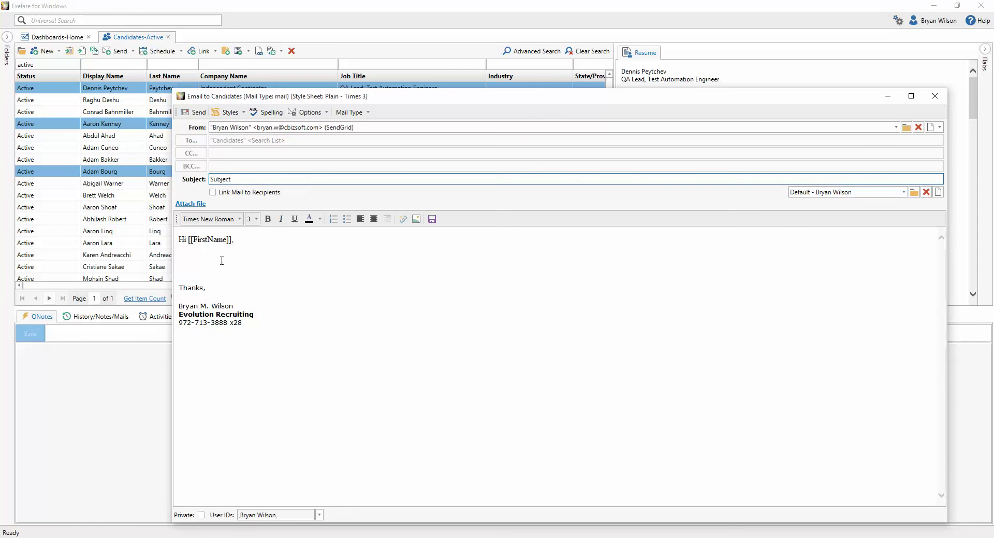
left_click(220, 261)
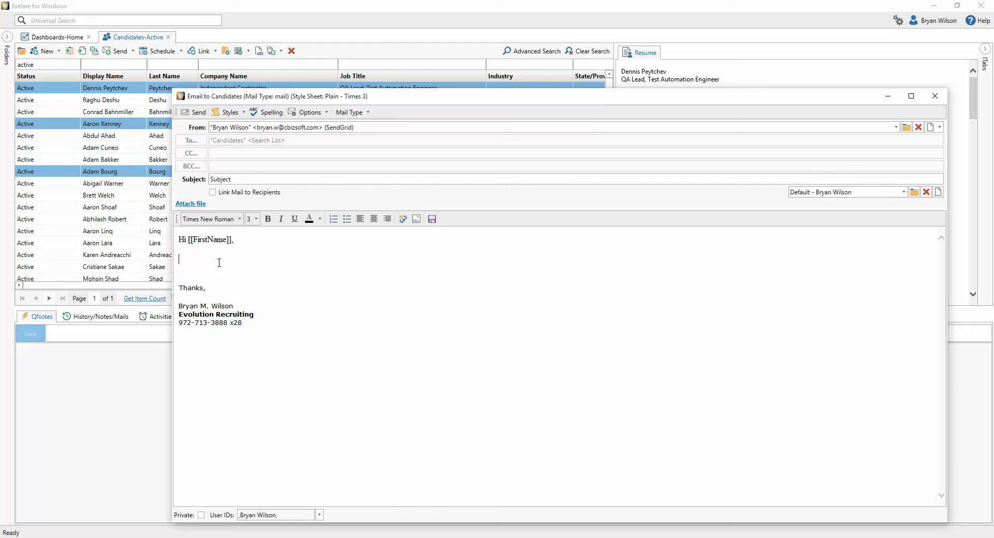
type("Body of the email!")
left_click_drag(436, 97, 399, 100)
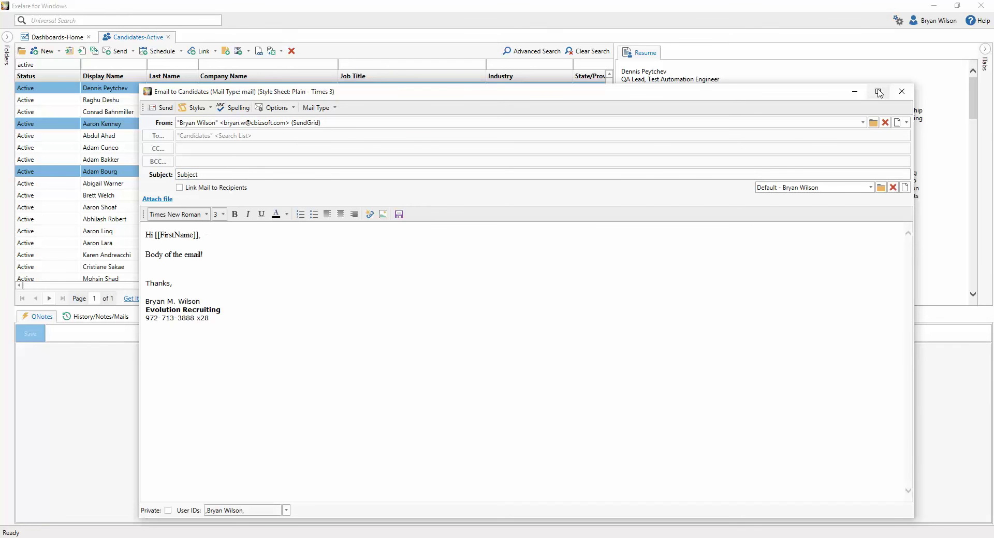
left_click(902, 91)
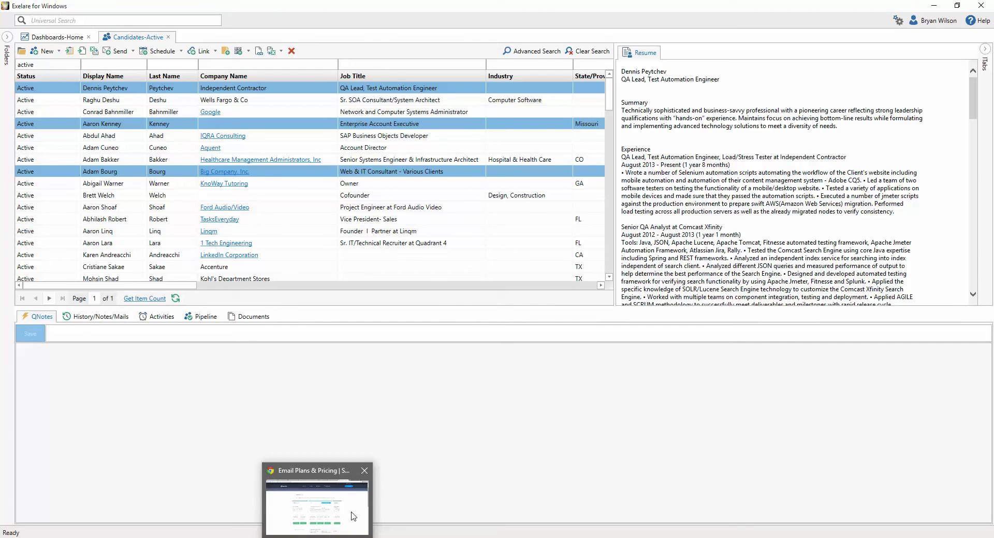
In Chrome, go to the SendGrid Dashboard from the account menu, then to Log In.
left_click(354, 512)
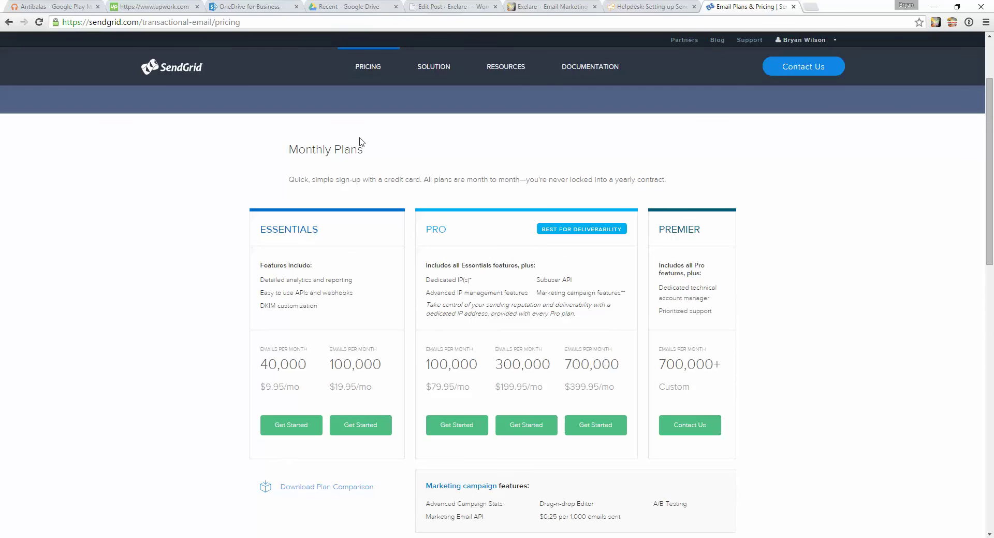
left_click(828, 40)
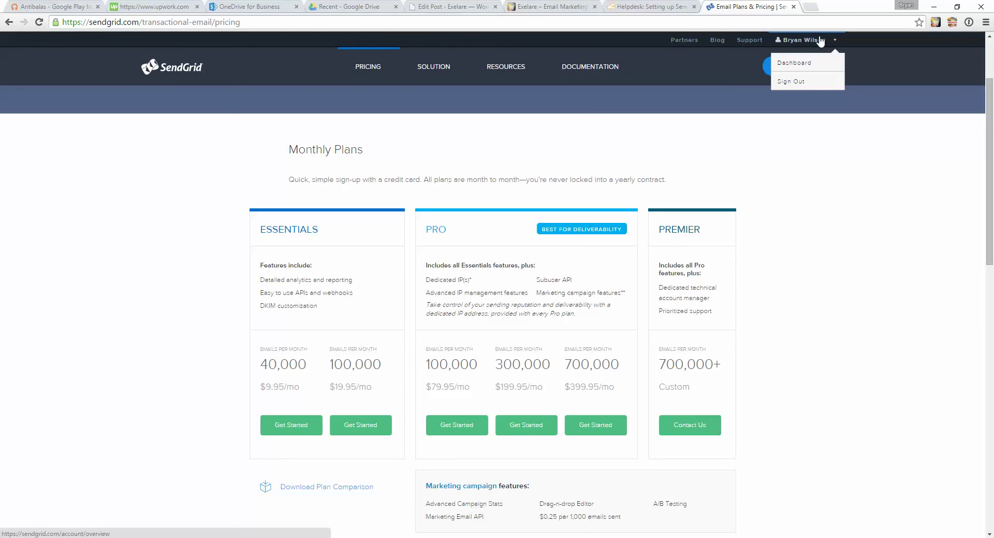
left_click(803, 64)
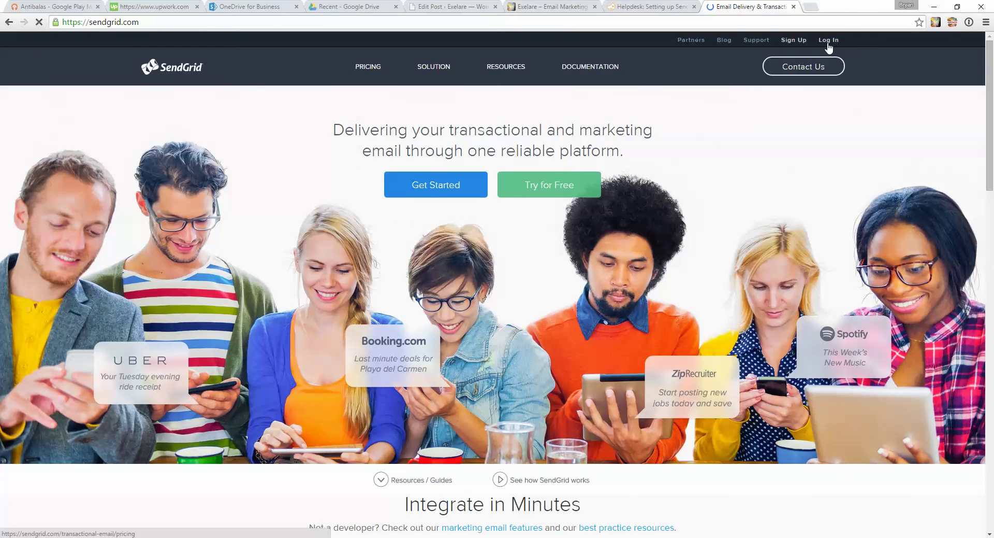
left_click(827, 42)
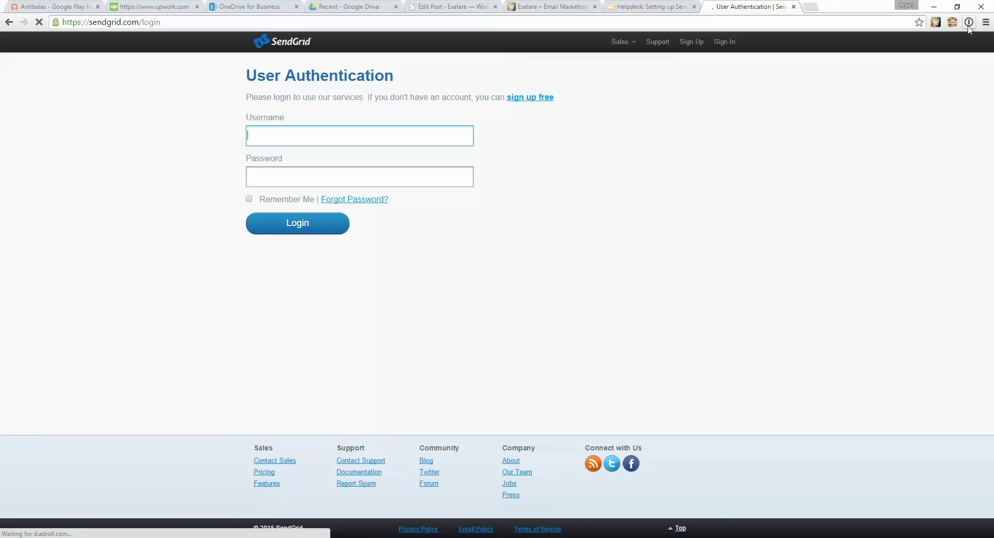
Fill the saved SendGrid login from 1Password and sign in.
left_click(969, 21)
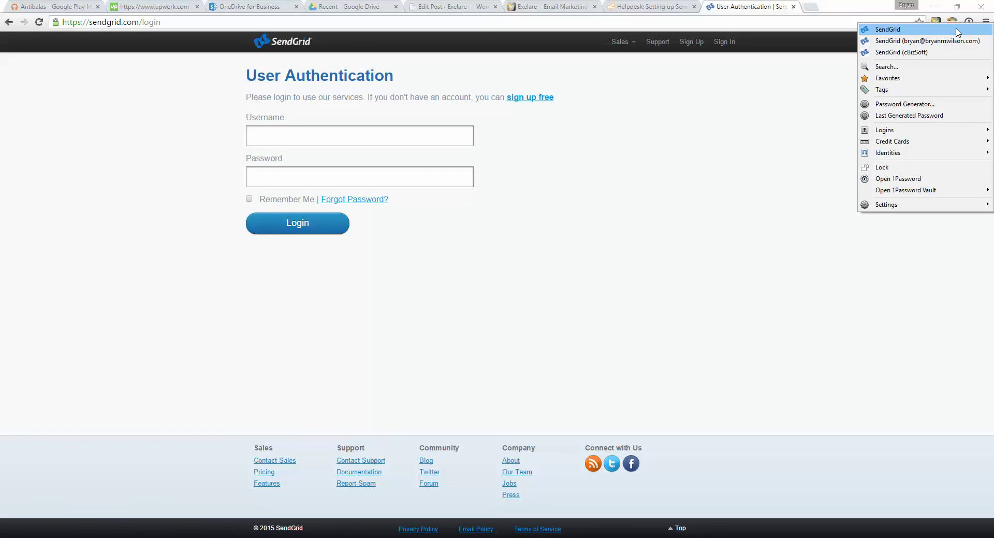
left_click(902, 52)
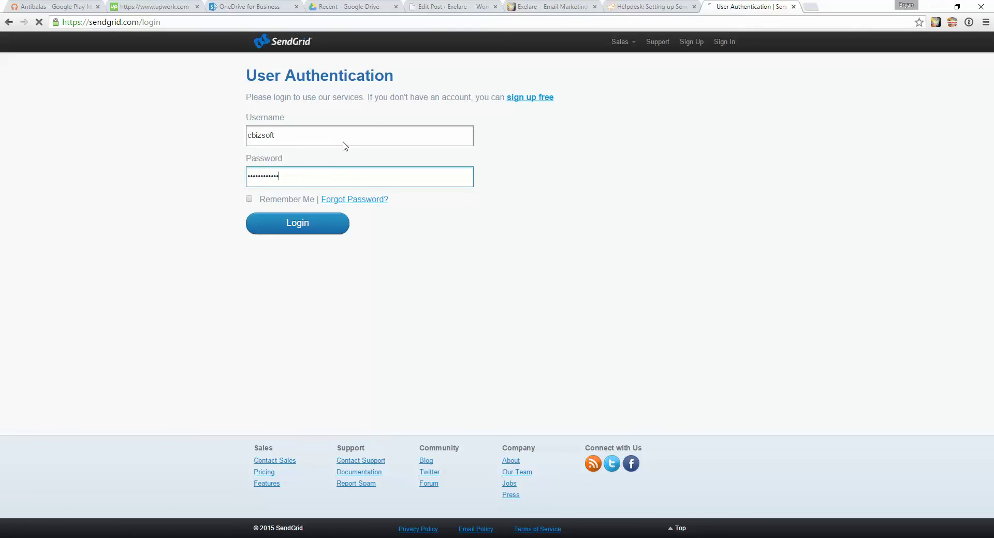
left_click(295, 227)
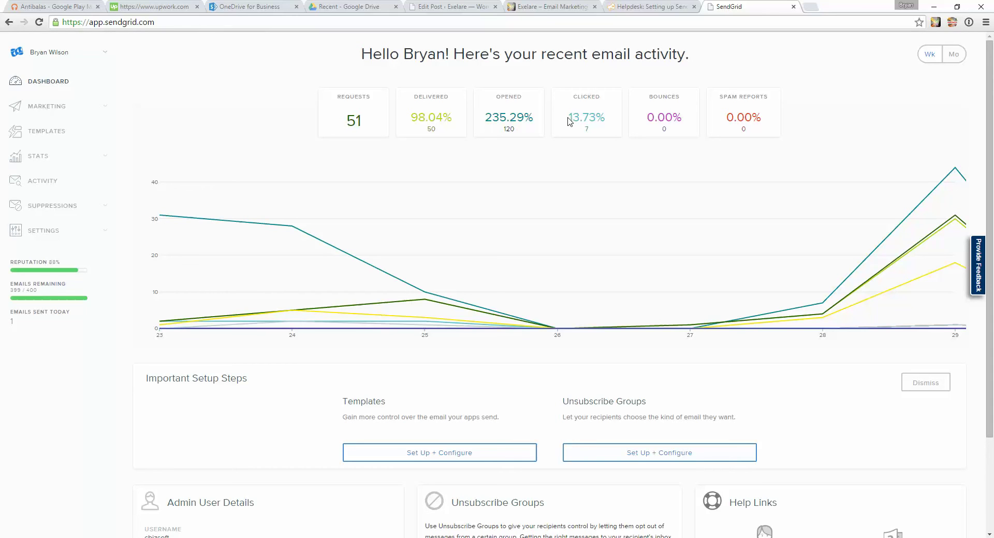
Open ACTIVITY and scroll through the Delivered, Processed, Open and Bounce events.
left_click(45, 187)
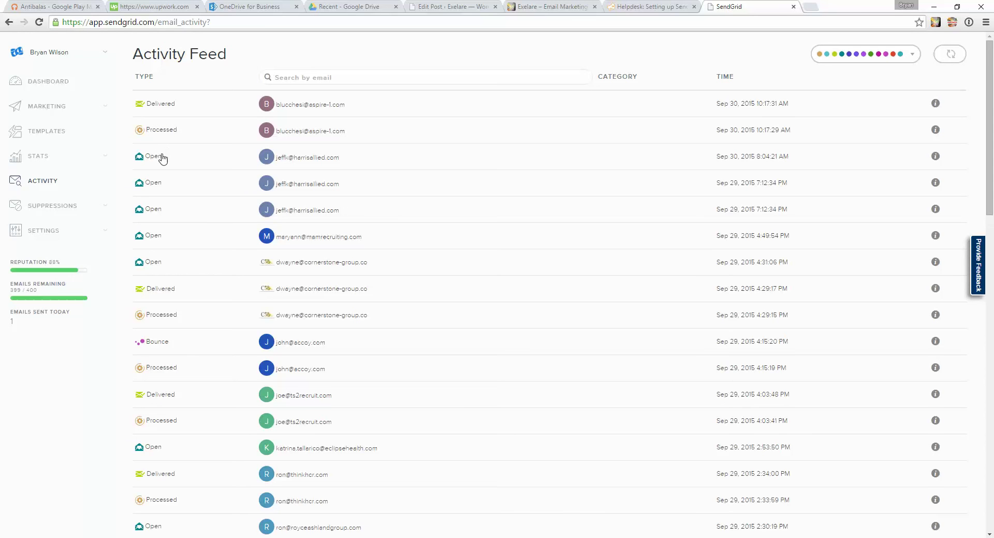
scroll(211, 233, "down", 1)
scroll(208, 286, "down", 2)
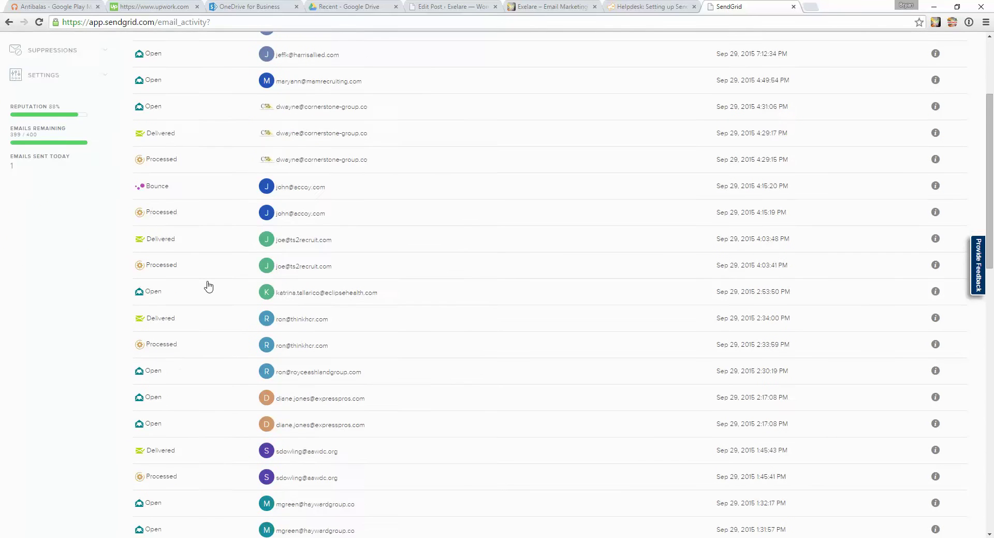
scroll(209, 286, "down", 6)
scroll(209, 287, "up", 8)
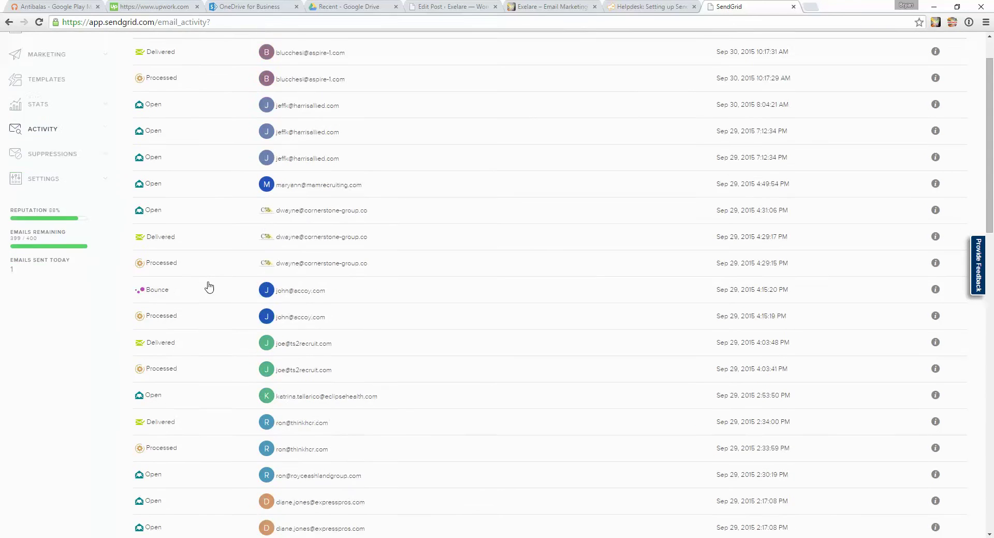
scroll(209, 287, "up", 1)
Filter SendGrid's Activity Feed to show only Clicks events.
left_click(914, 56)
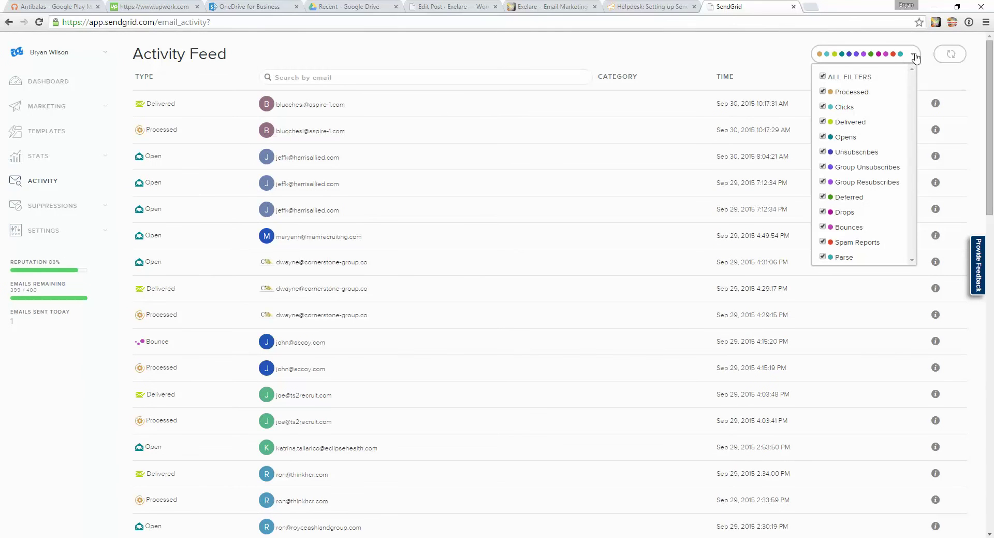
left_click(823, 76)
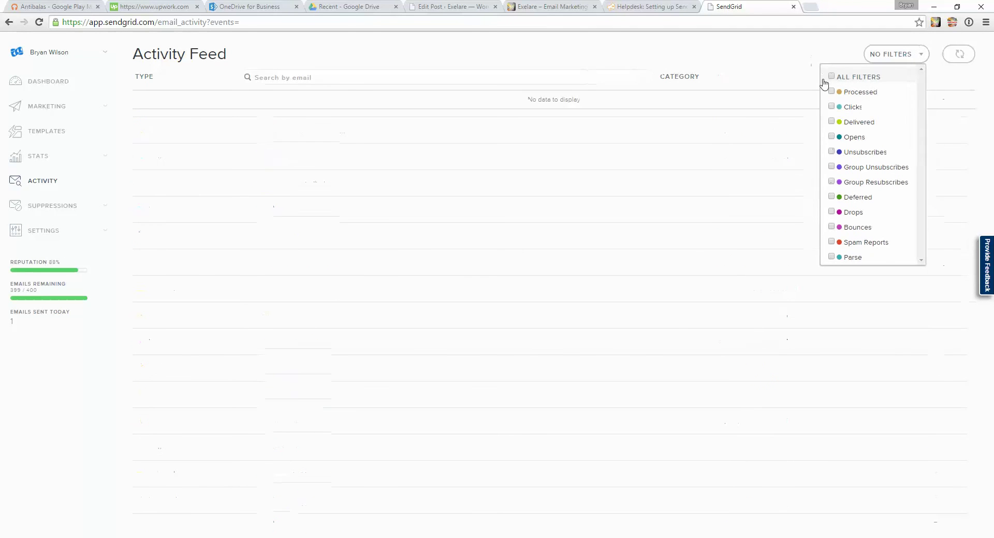
left_click(832, 106)
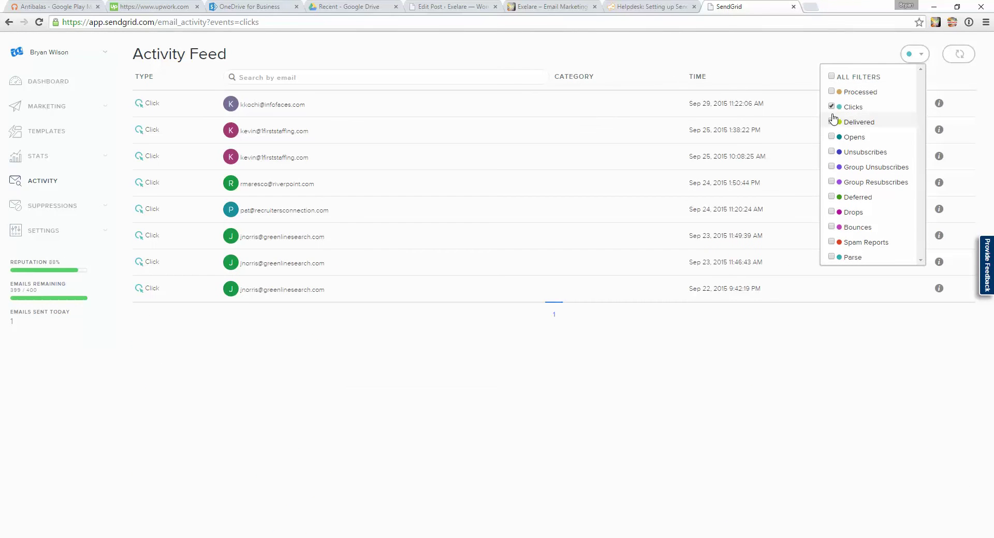
left_click(832, 108)
Show only Opens events, then restore ALL FILTERS so every event type appears.
left_click(832, 136)
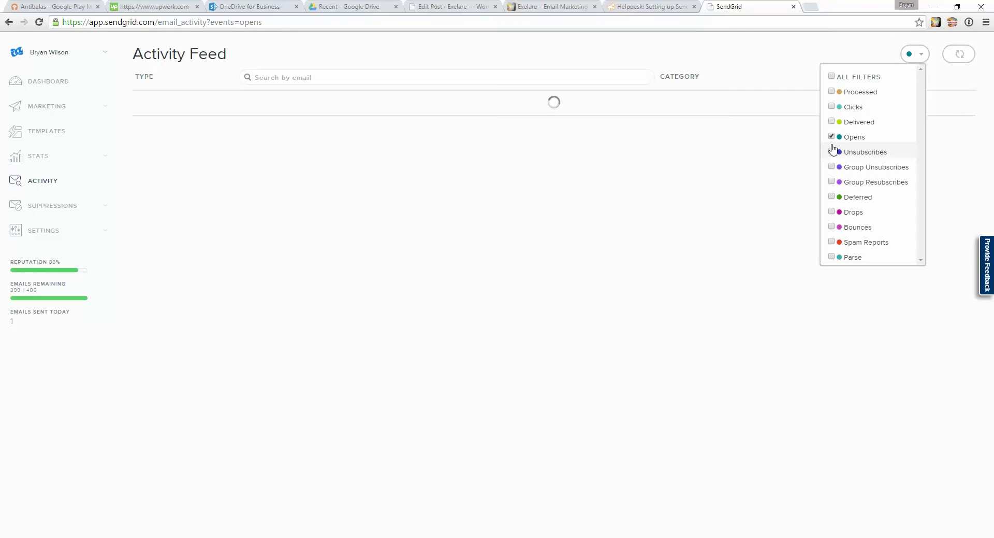
left_click(824, 76)
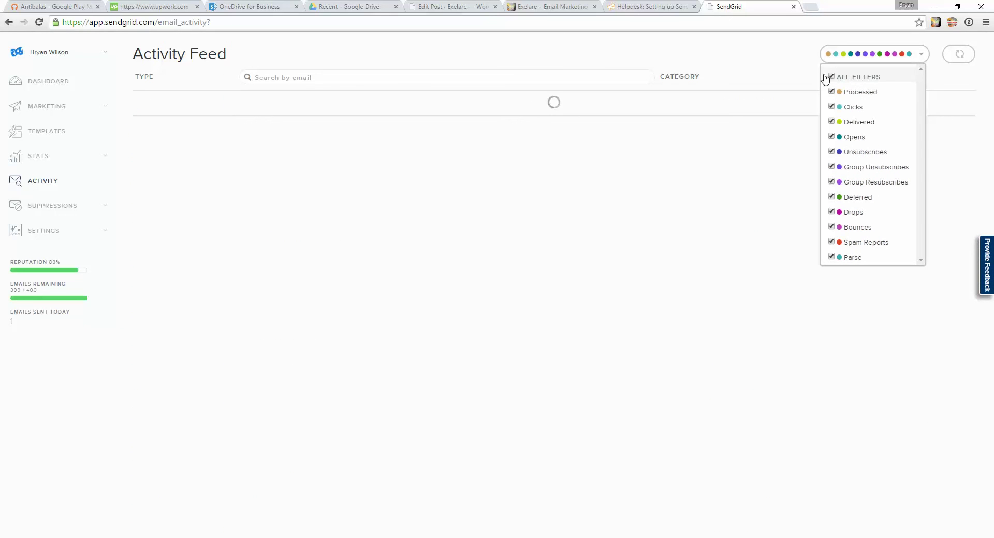
left_click(766, 62)
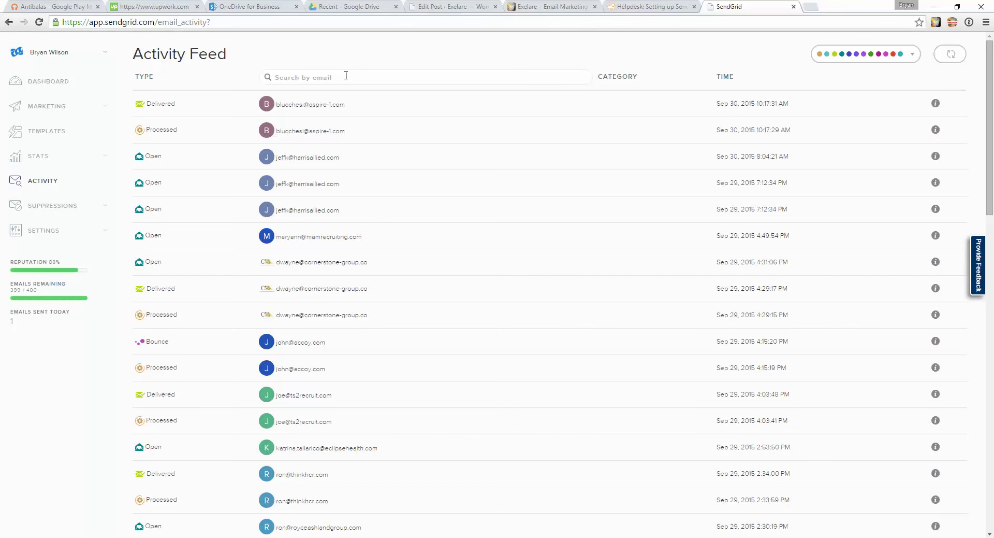
left_click(849, 537)
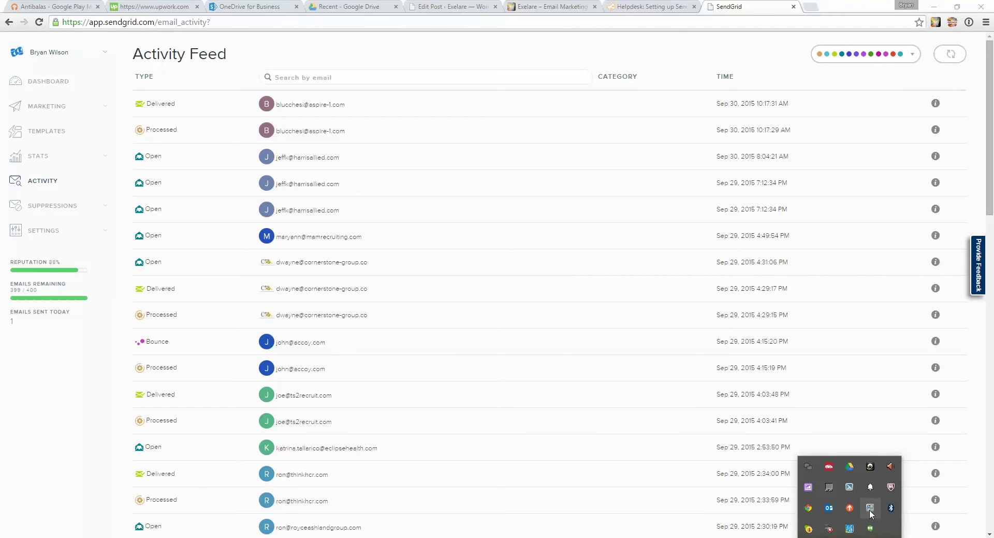